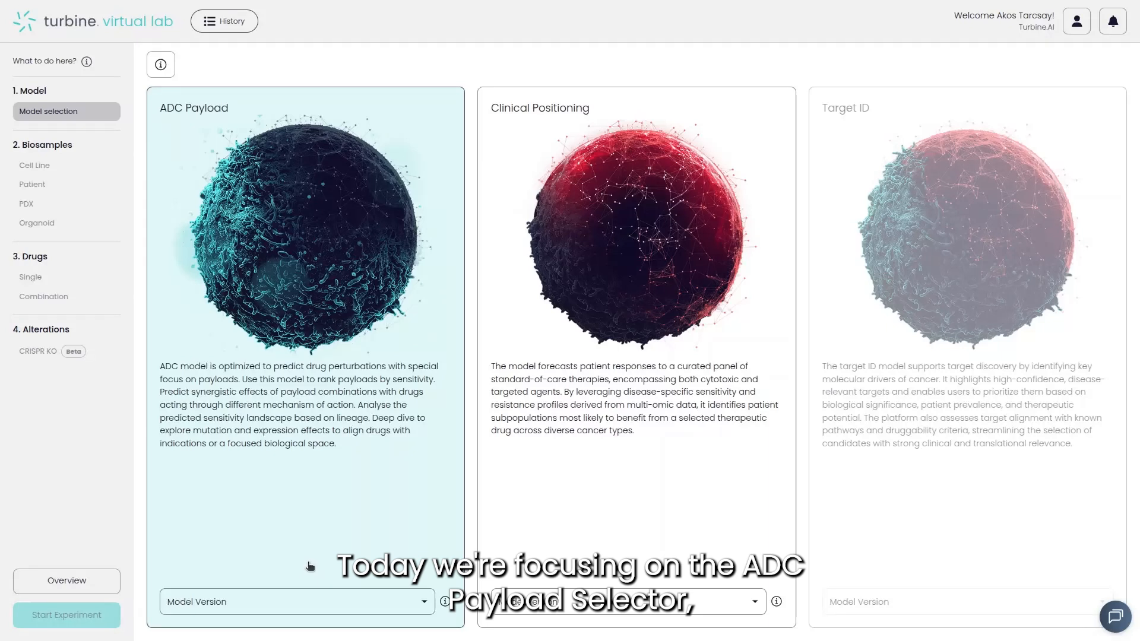
# Step: Choose version 1.1 of the ADC Payload model
pyautogui.click(294, 600)
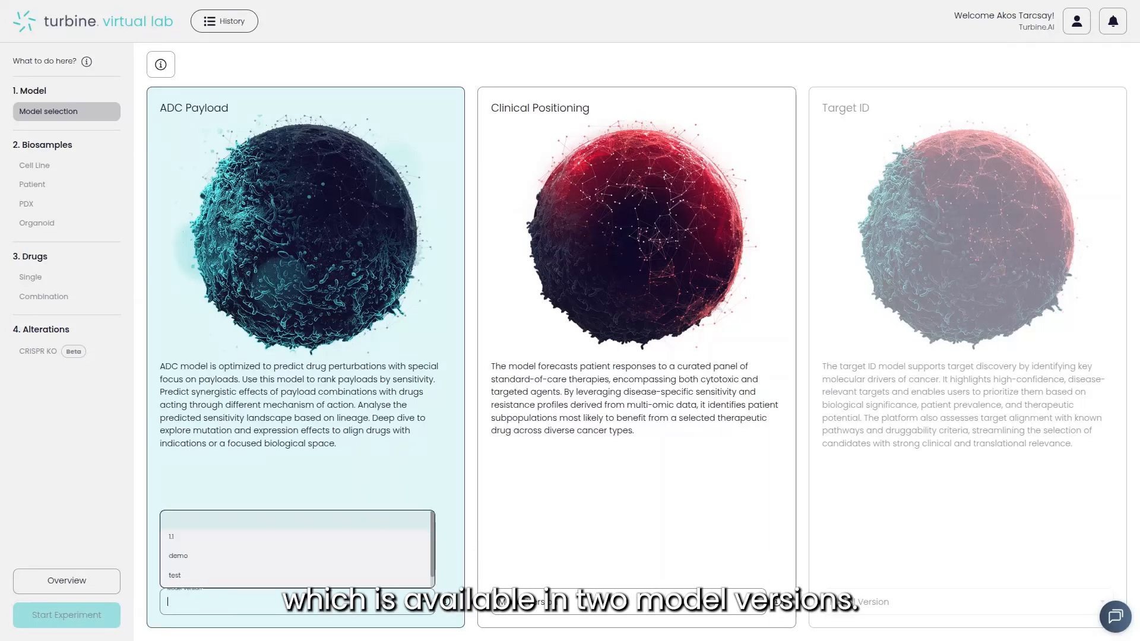
pyautogui.click(294, 540)
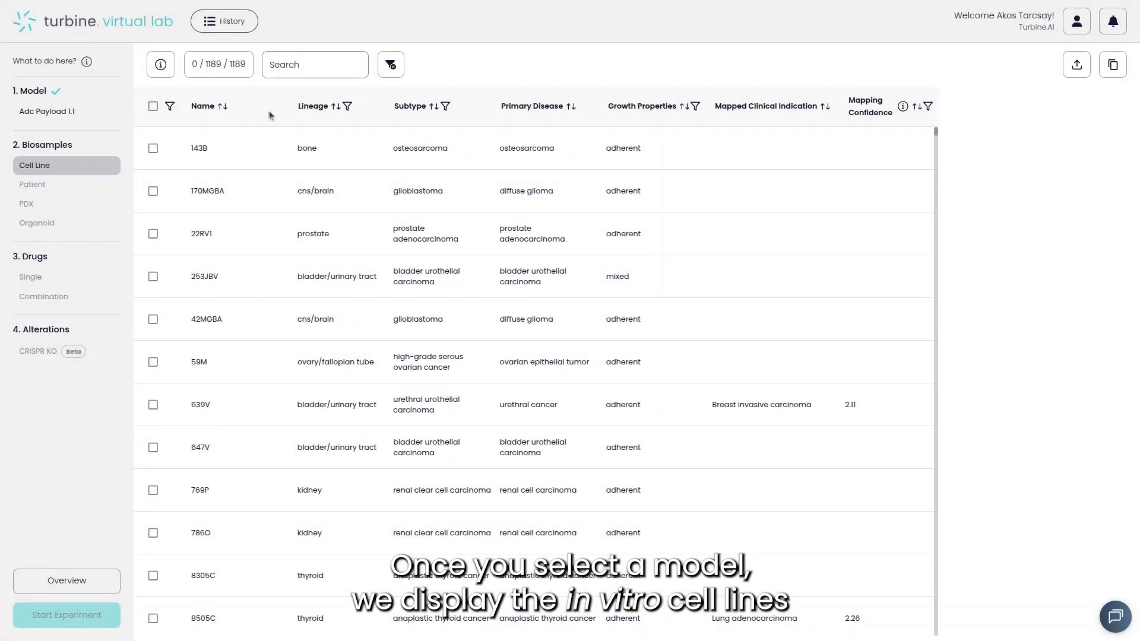
pyautogui.moveTo(205, 66)
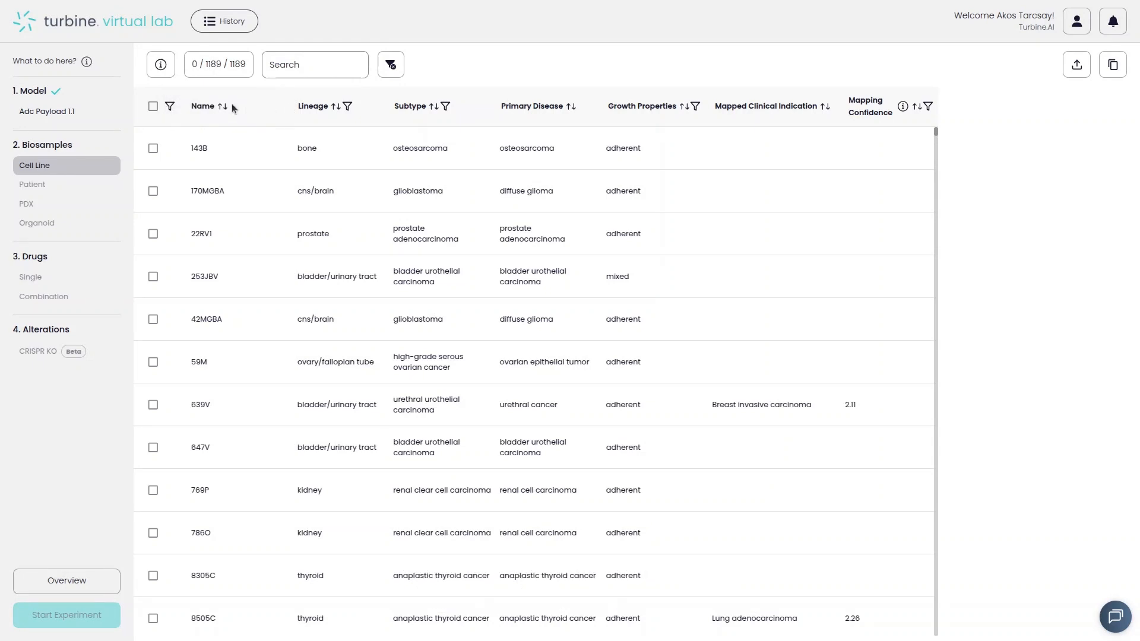
pyautogui.click(152, 106)
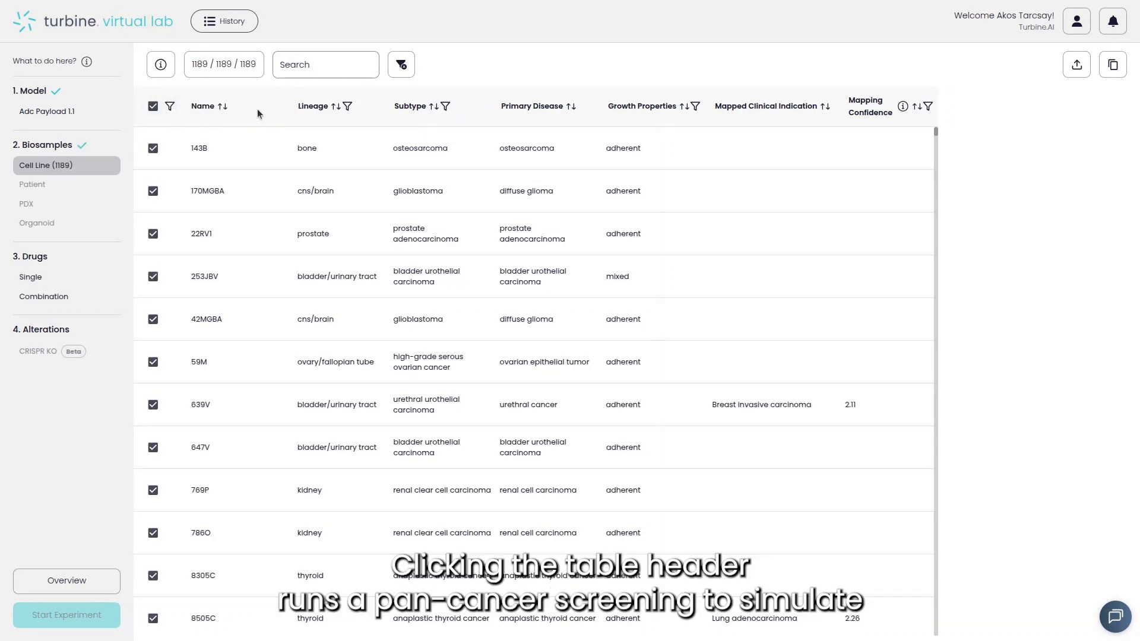
pyautogui.click(152, 105)
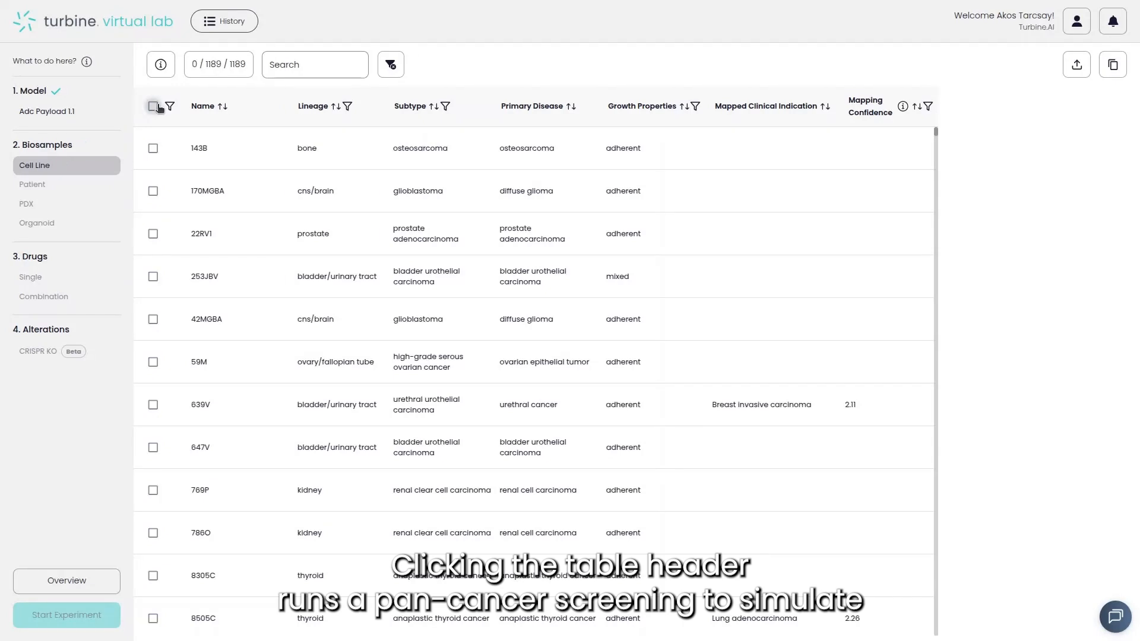
pyautogui.click(328, 64)
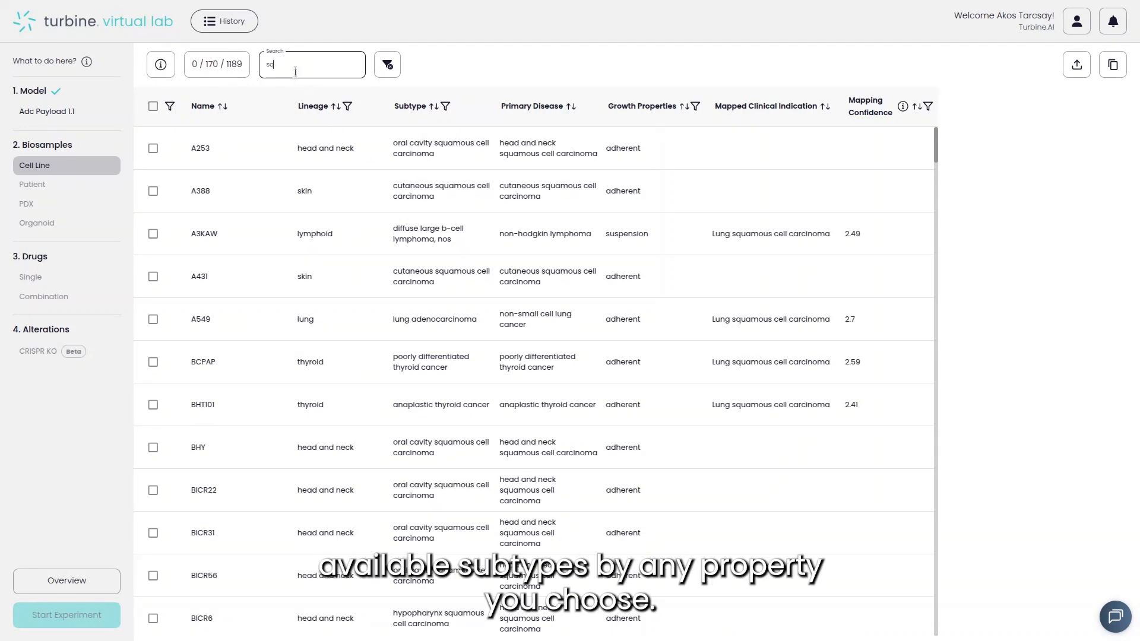
# Step: Filter the cell lines to the lung, breast and bowel lineages and select all the filtered cell lines
pyautogui.click(347, 106)
pyautogui.click(392, 140)
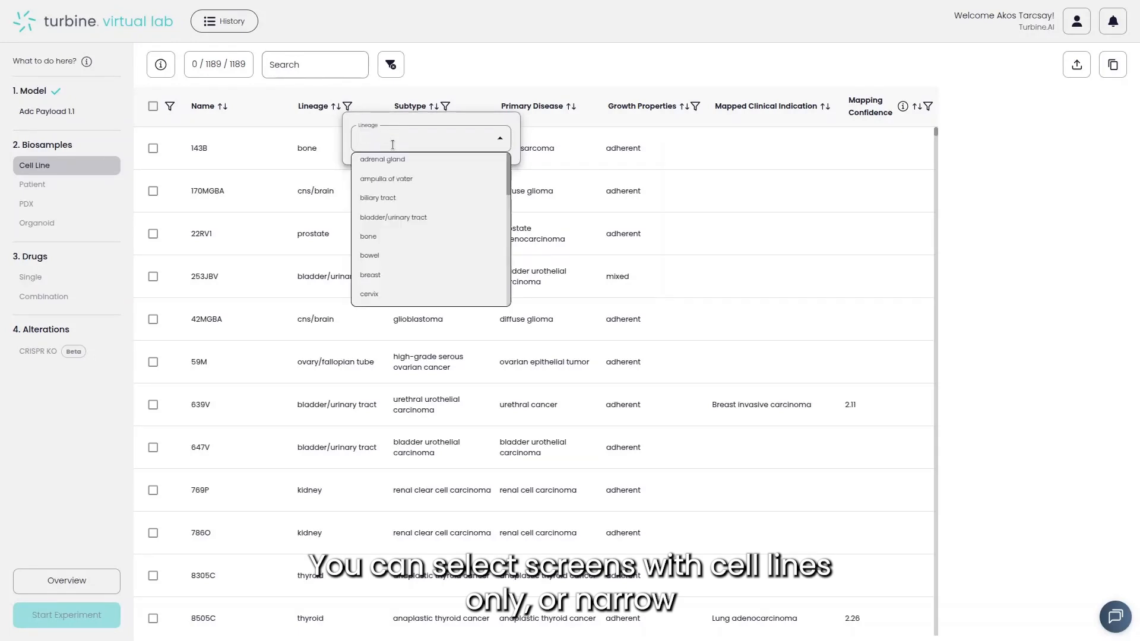
pyautogui.write('lung')
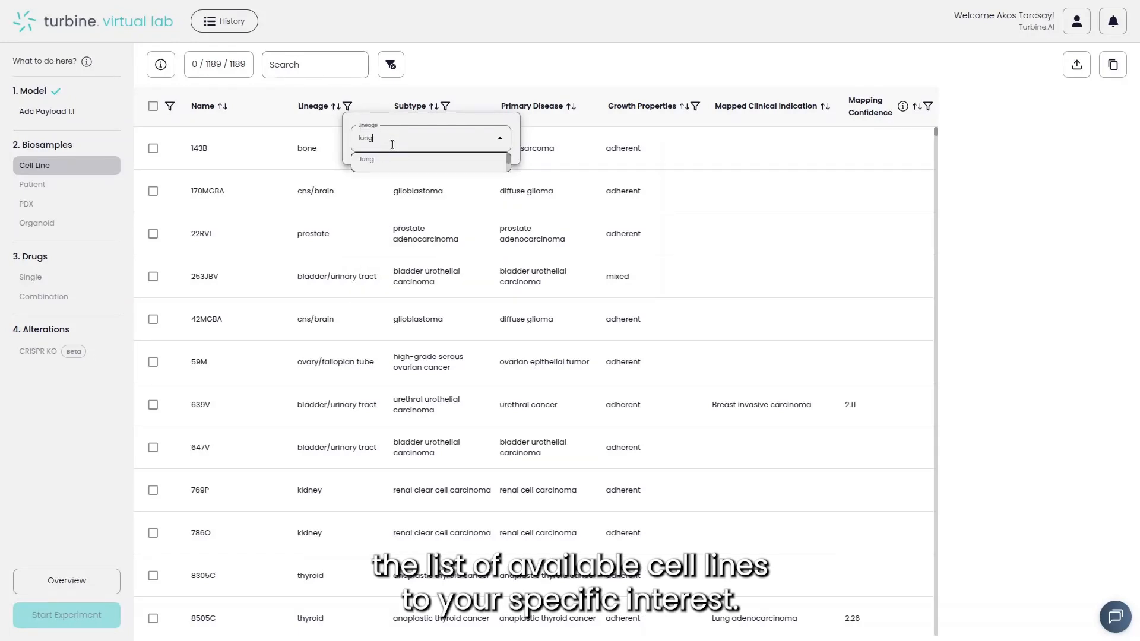
pyautogui.click(394, 158)
pyautogui.write('br')
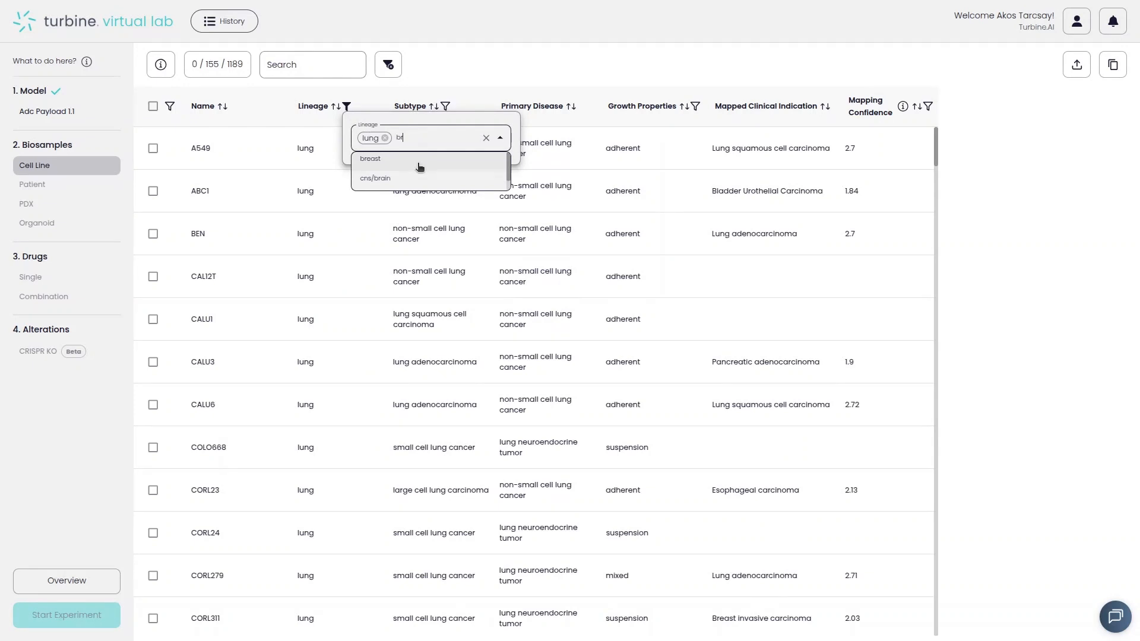
pyautogui.click(420, 167)
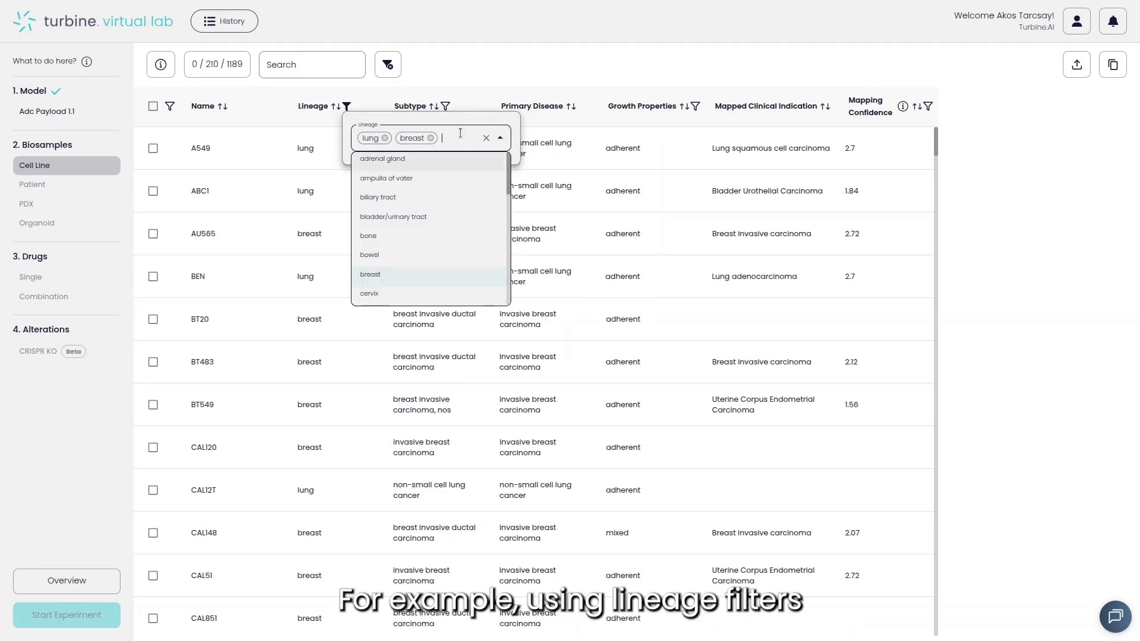
pyautogui.write('bo')
pyautogui.click(438, 178)
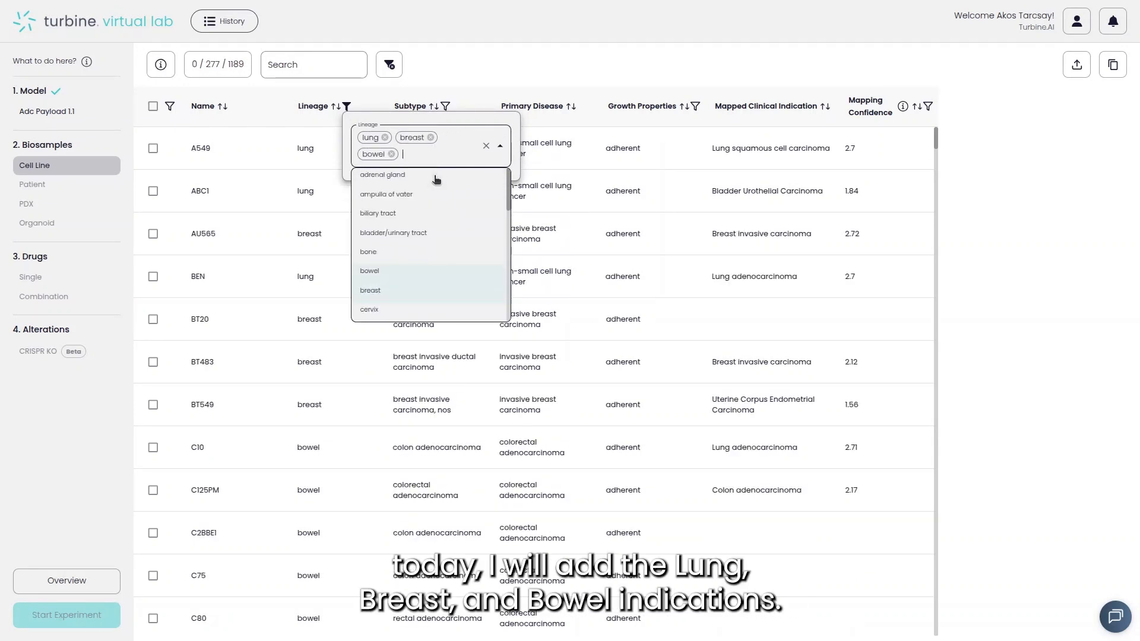
pyautogui.click(483, 94)
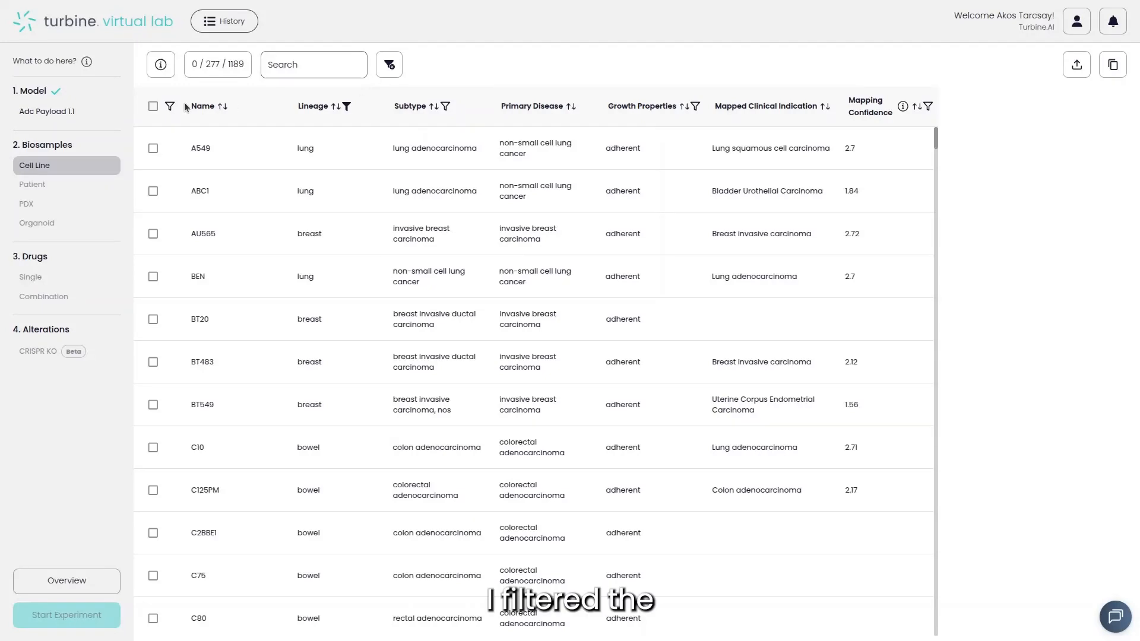
pyautogui.click(154, 105)
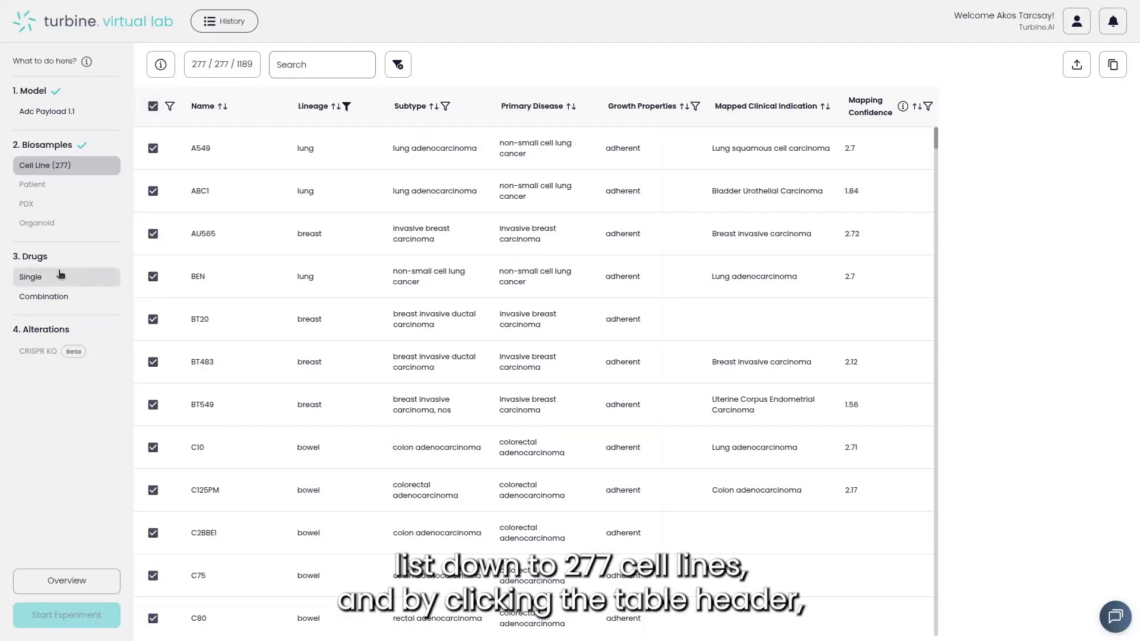
# Step: Filter the single drugs to payloads only and select every drug in the filtered list
pyautogui.click(60, 274)
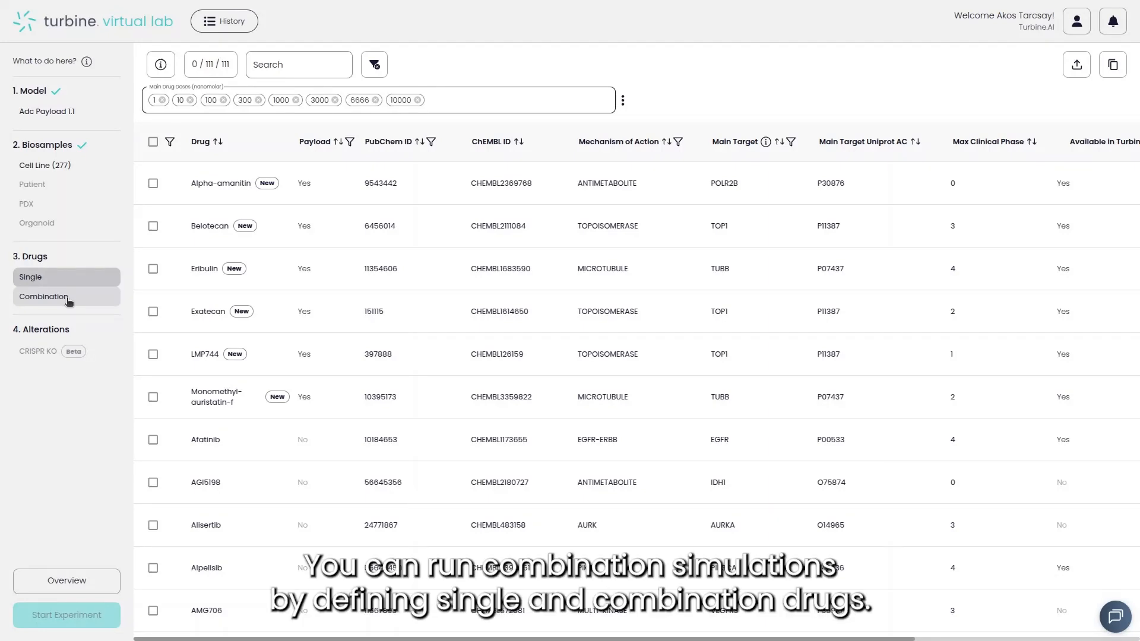
pyautogui.click(68, 299)
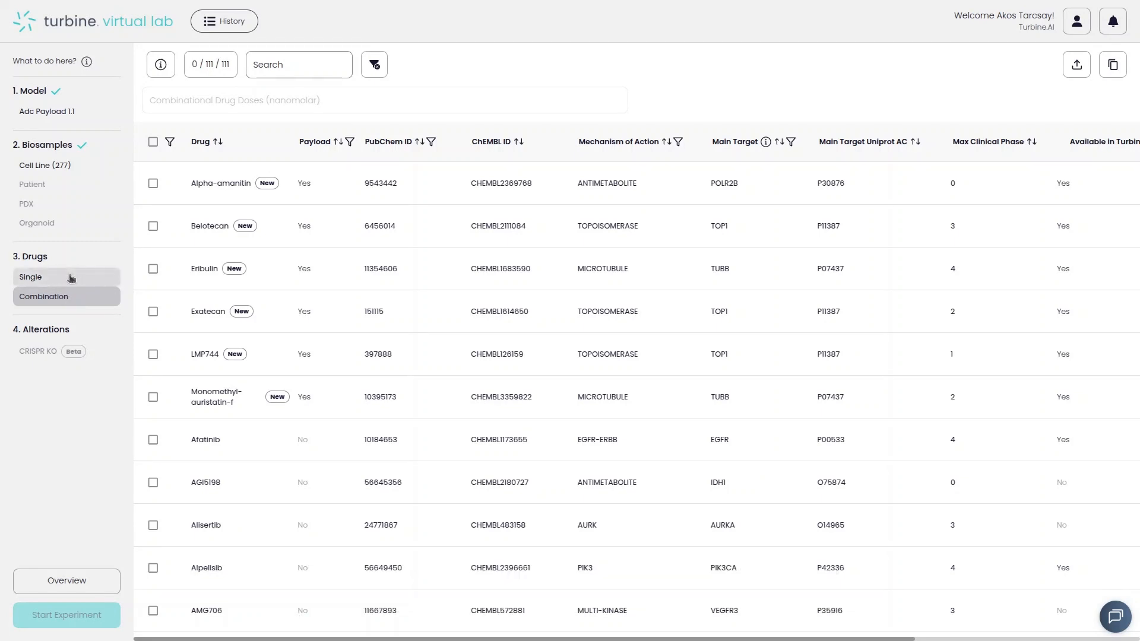
pyautogui.click(70, 277)
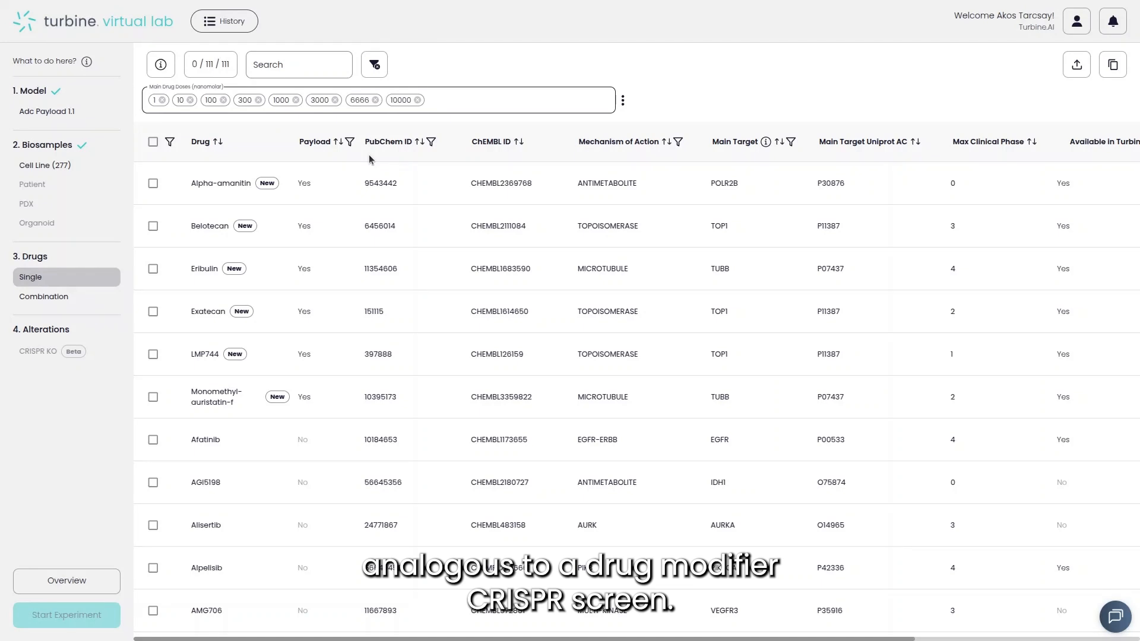
pyautogui.click(350, 142)
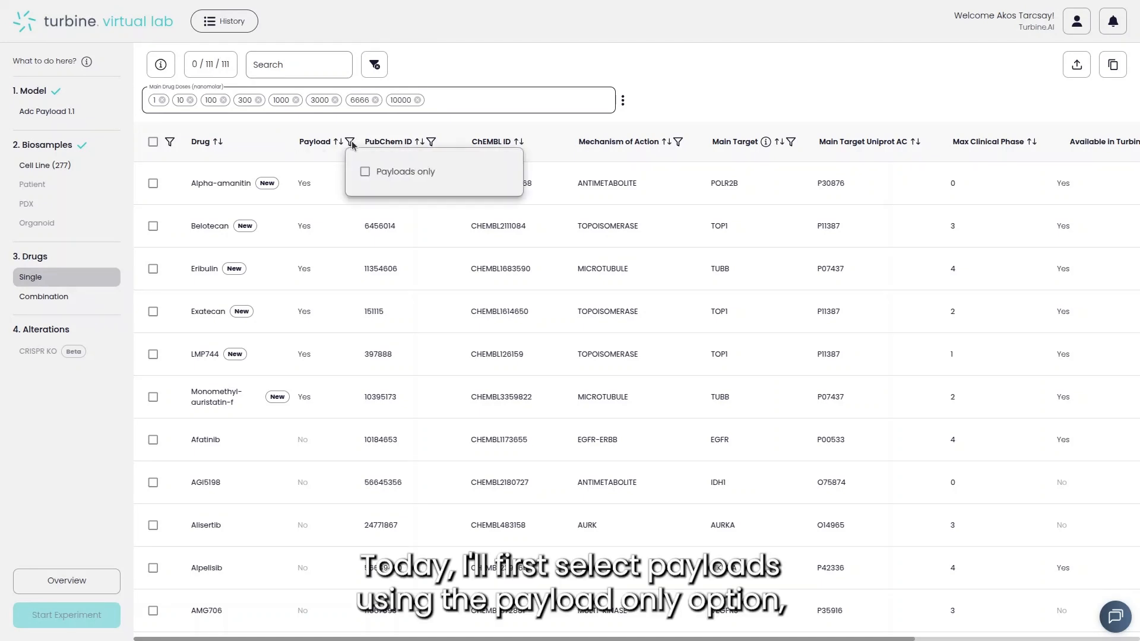
pyautogui.click(365, 171)
pyautogui.click(281, 153)
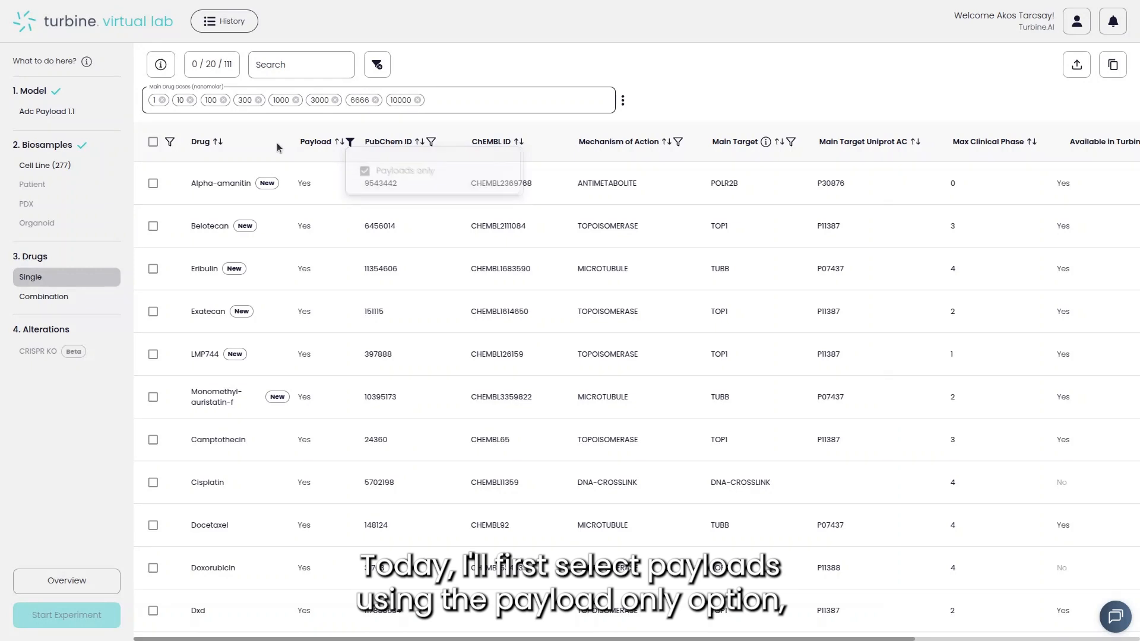
pyautogui.click(152, 142)
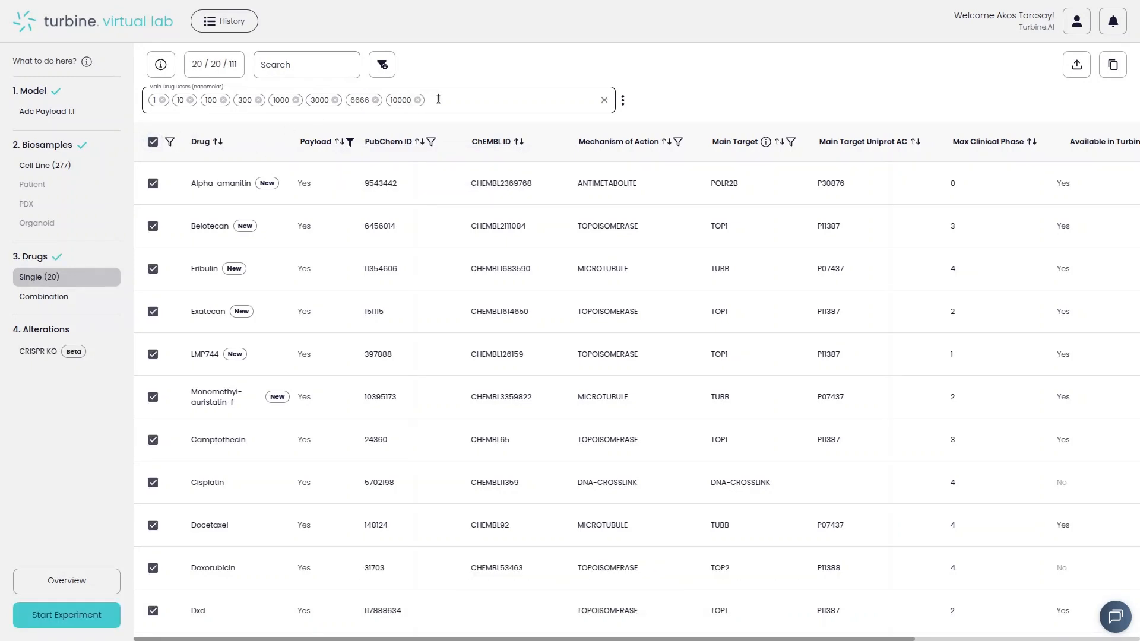
# Step: Replace the 10000 and 6666 nanomolar main drug doses with 0.1 and 0.01
pyautogui.click(418, 100)
pyautogui.click(375, 99)
pyautogui.click(350, 102)
pyautogui.write('0.1')
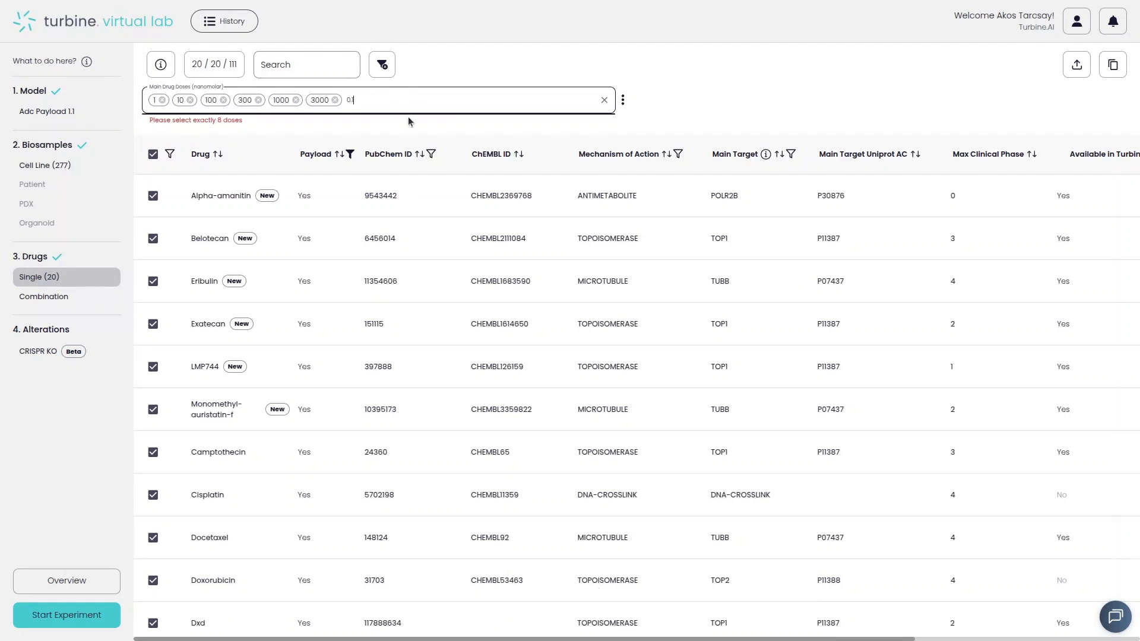
pyautogui.press('Return')
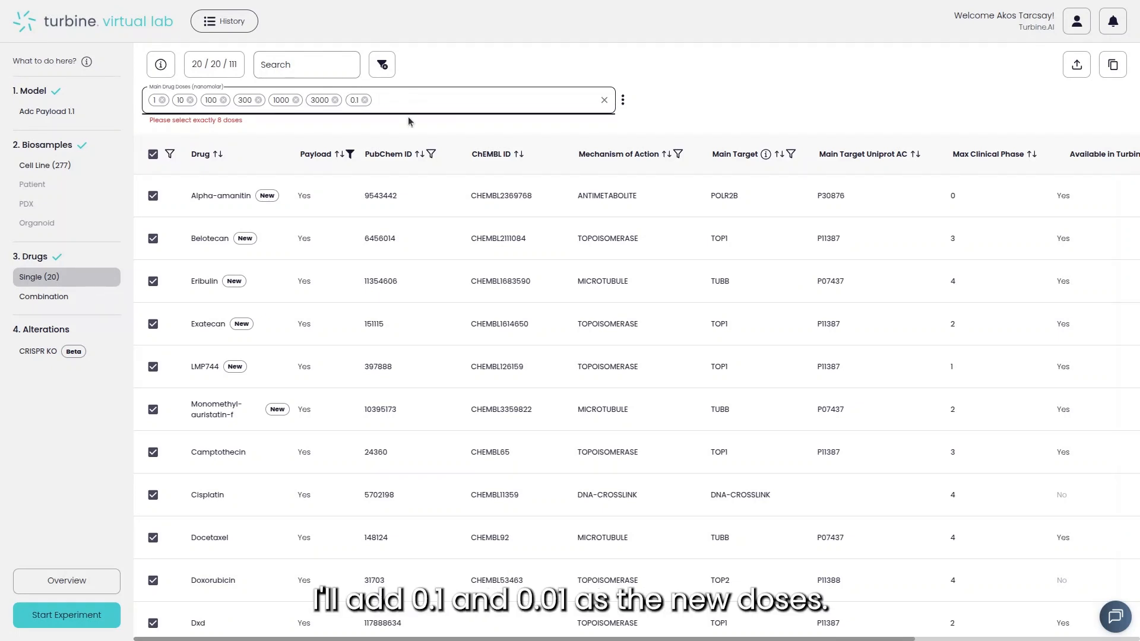
pyautogui.write('0.01')
pyautogui.press('Return')
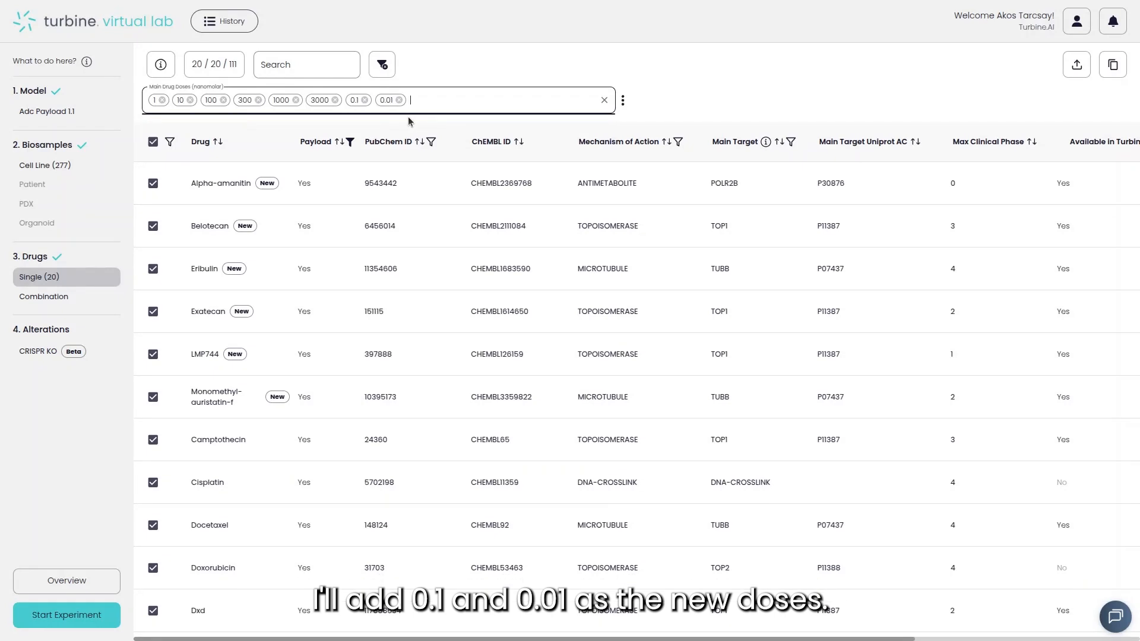
# Step: Filter the combination drugs by the PARP mechanism of action and select all the filtered drugs
pyautogui.click(84, 304)
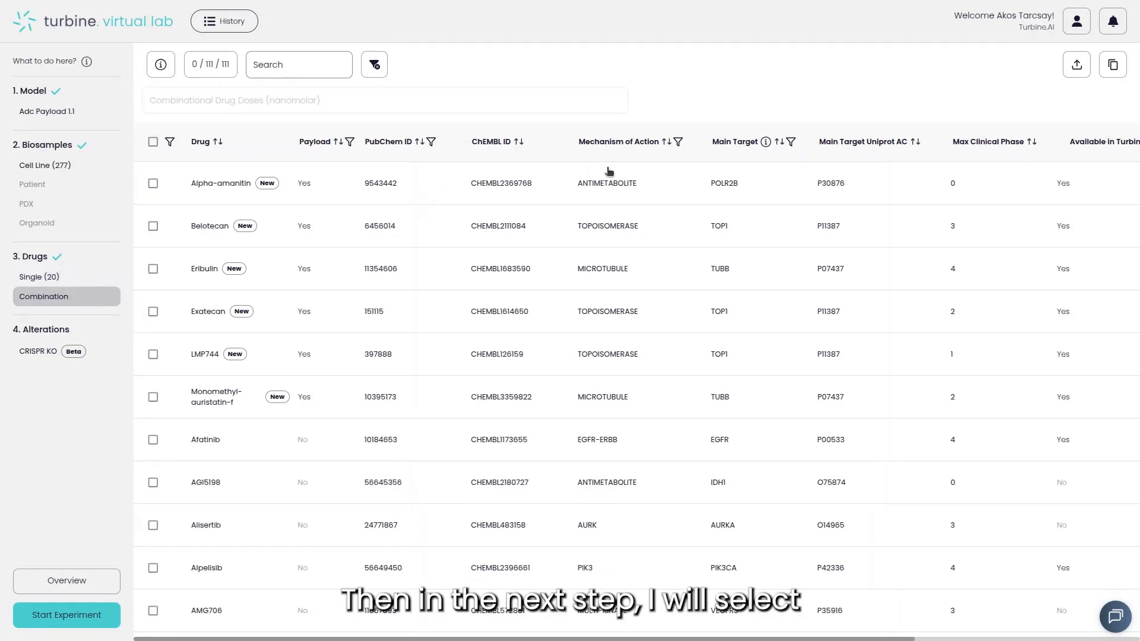
pyautogui.click(679, 142)
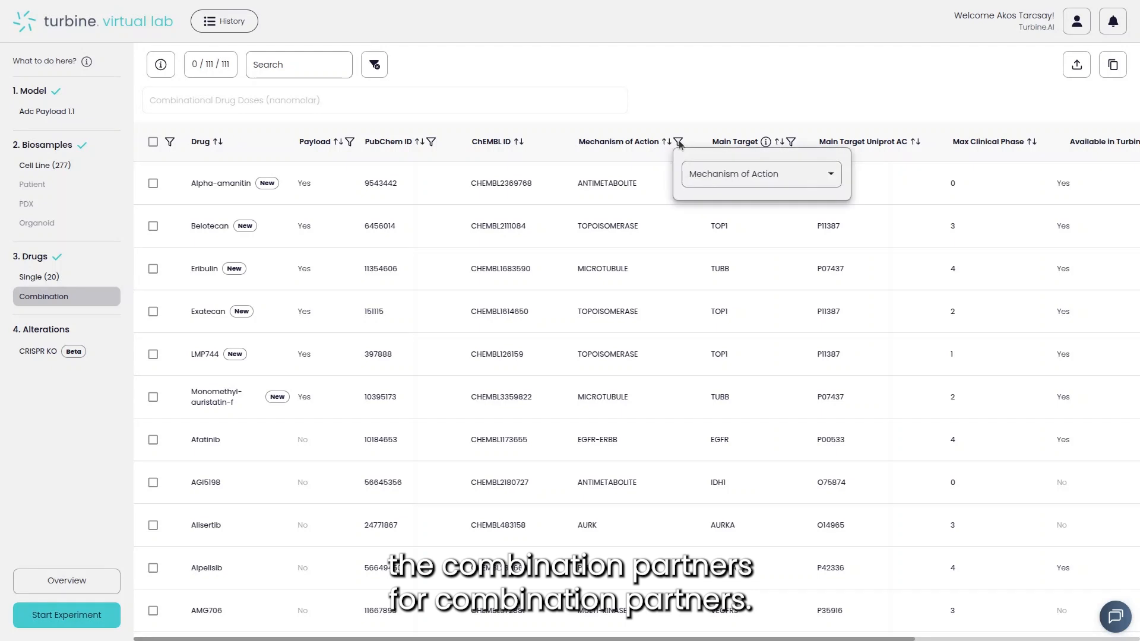
pyautogui.click(706, 175)
pyautogui.write('par')
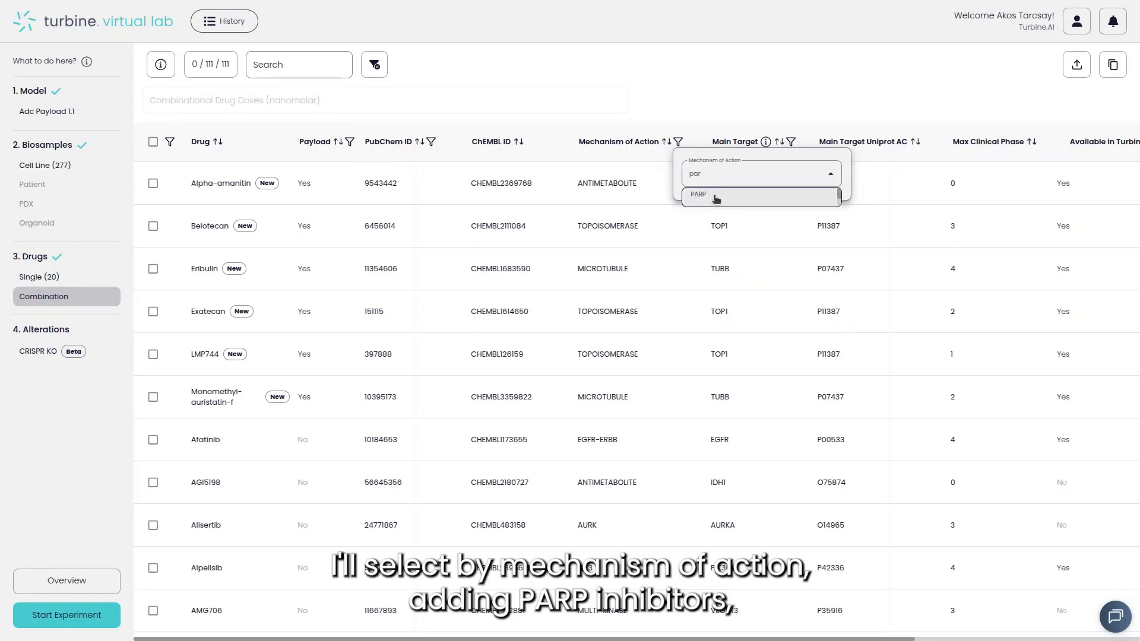
pyautogui.click(712, 195)
pyautogui.click(153, 142)
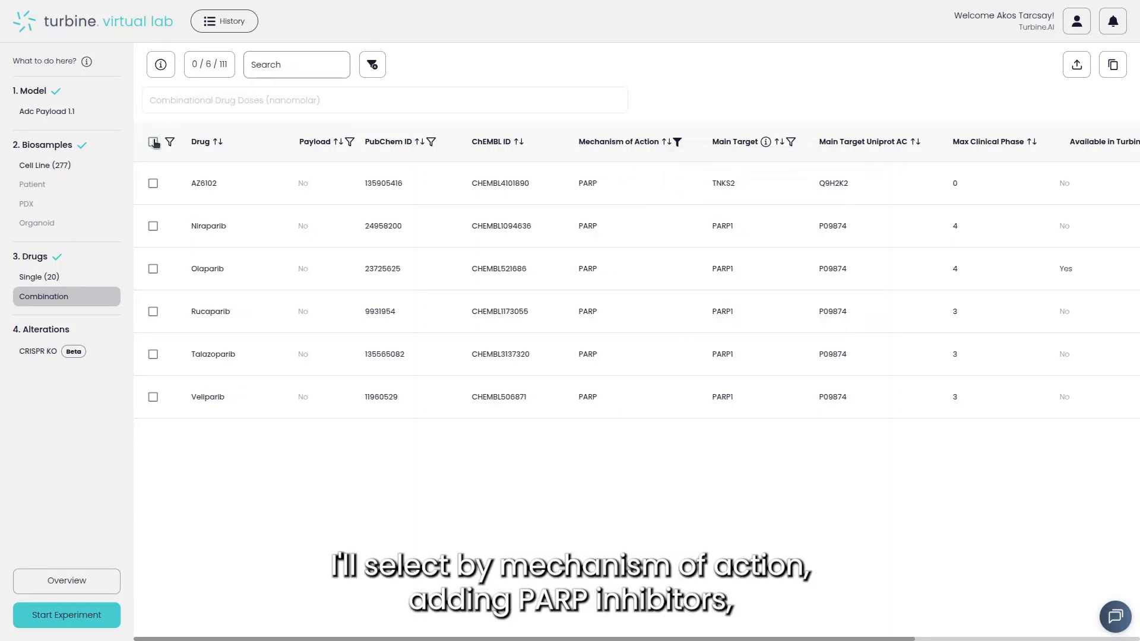
# Step: Add CHK and ATR to the mechanism of action filter and select all the filtered combination drugs
pyautogui.click(677, 142)
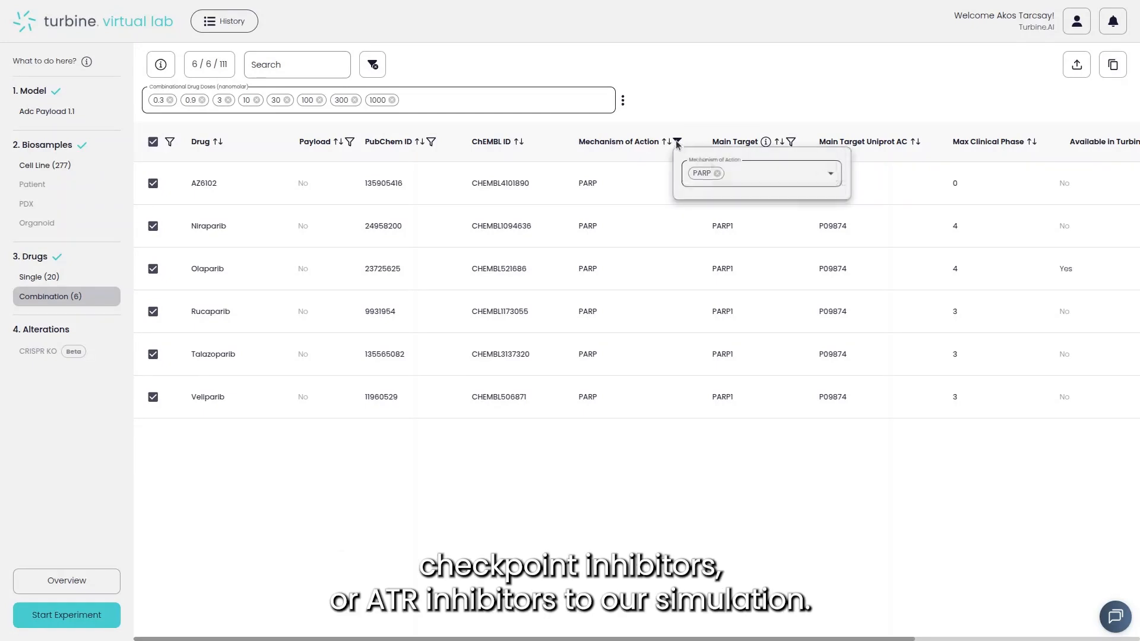
pyautogui.click(744, 176)
pyautogui.write('ch')
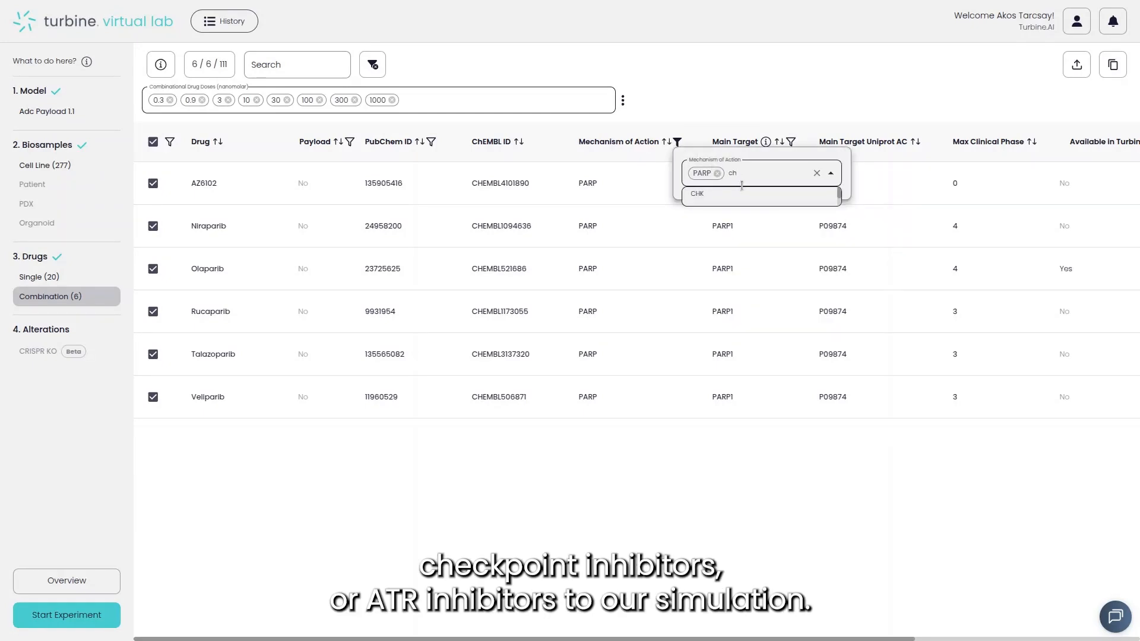
pyautogui.click(743, 195)
pyautogui.write('atr')
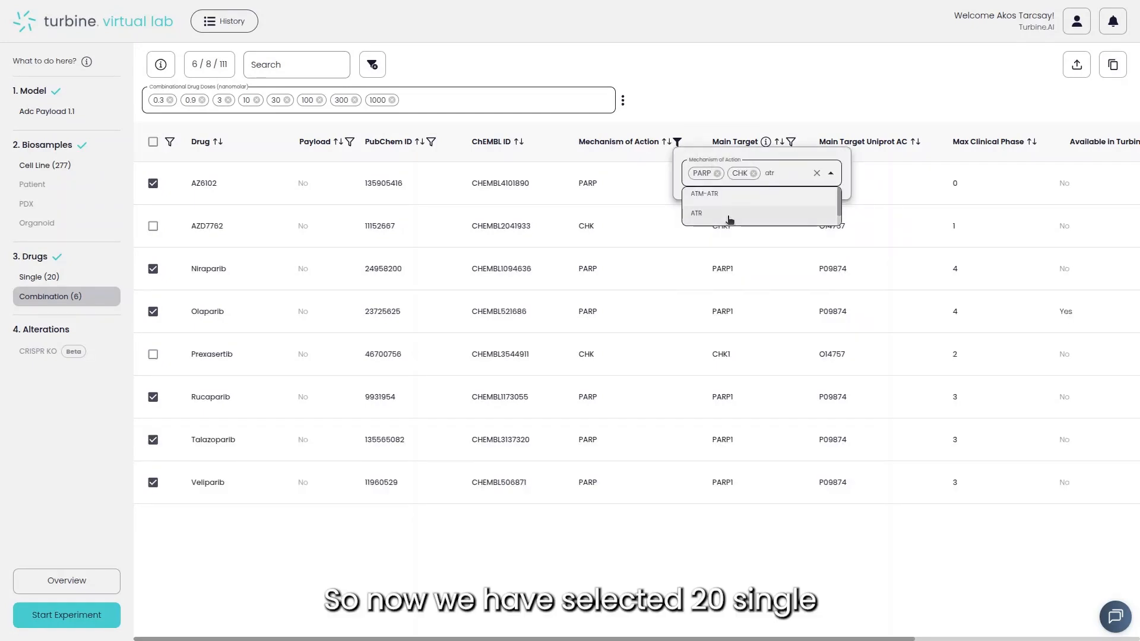
pyautogui.click(696, 213)
pyautogui.press('Escape')
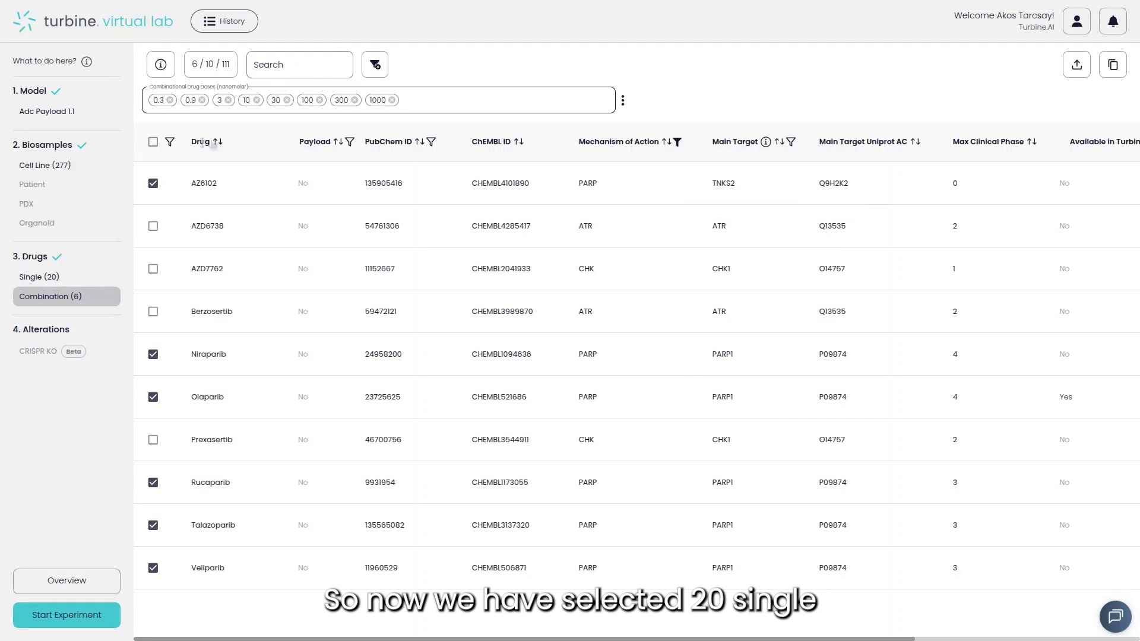
pyautogui.click(152, 142)
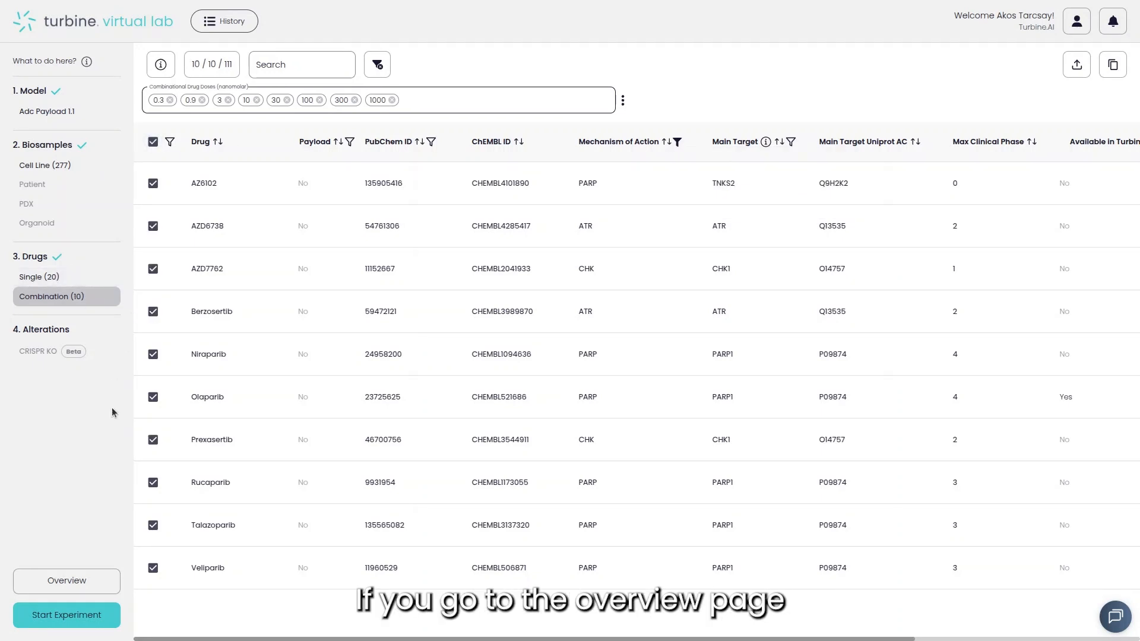
# Step: Open the experiment overview and view the details of cell line CAL851 and the drugs Monomethyl-auristatin-f and Temozolomide
pyautogui.click(66, 581)
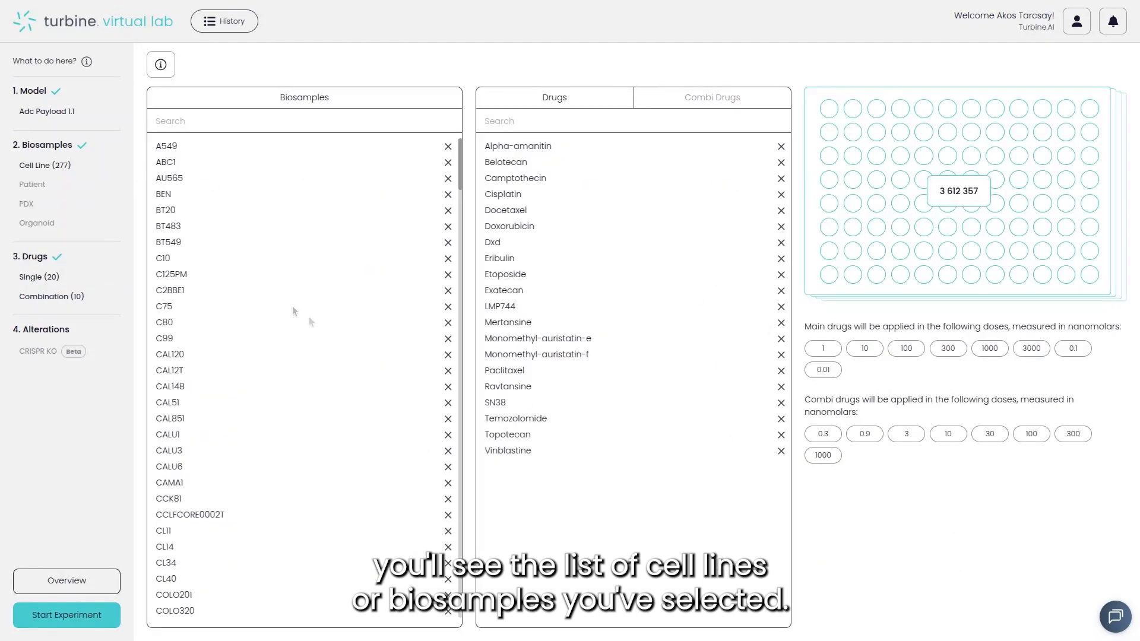
pyautogui.click(182, 422)
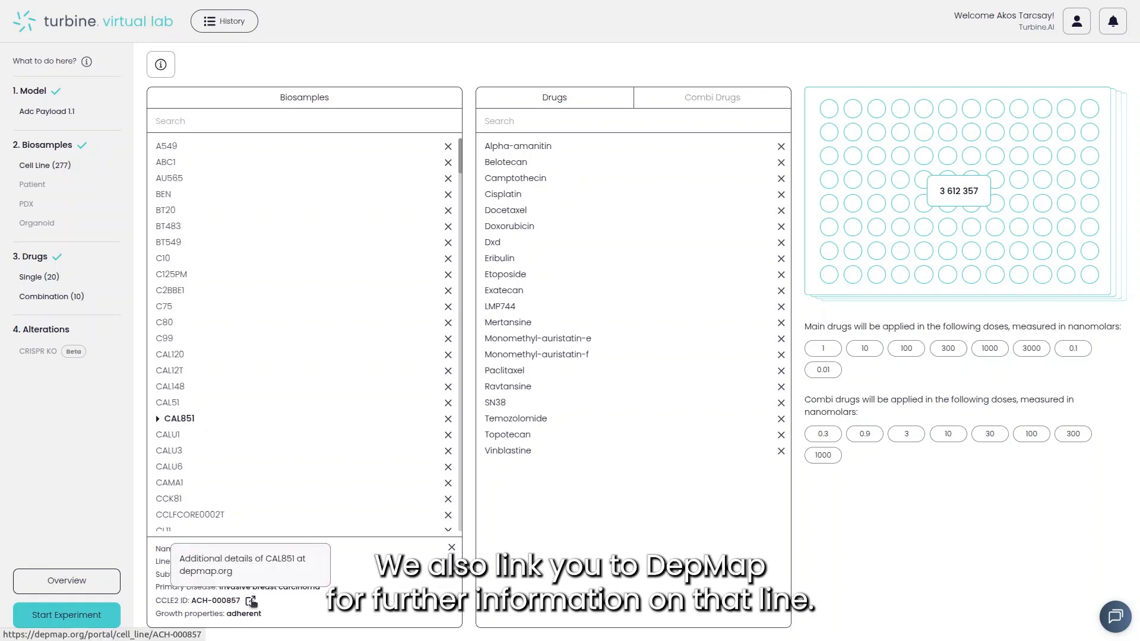
pyautogui.click(526, 356)
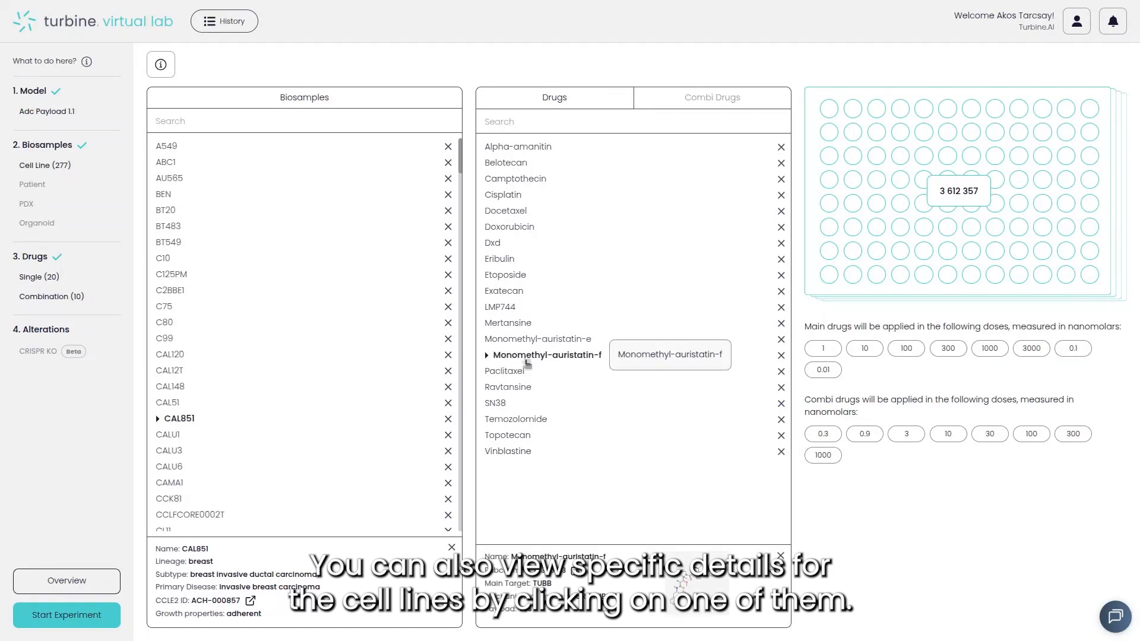
pyautogui.click(522, 420)
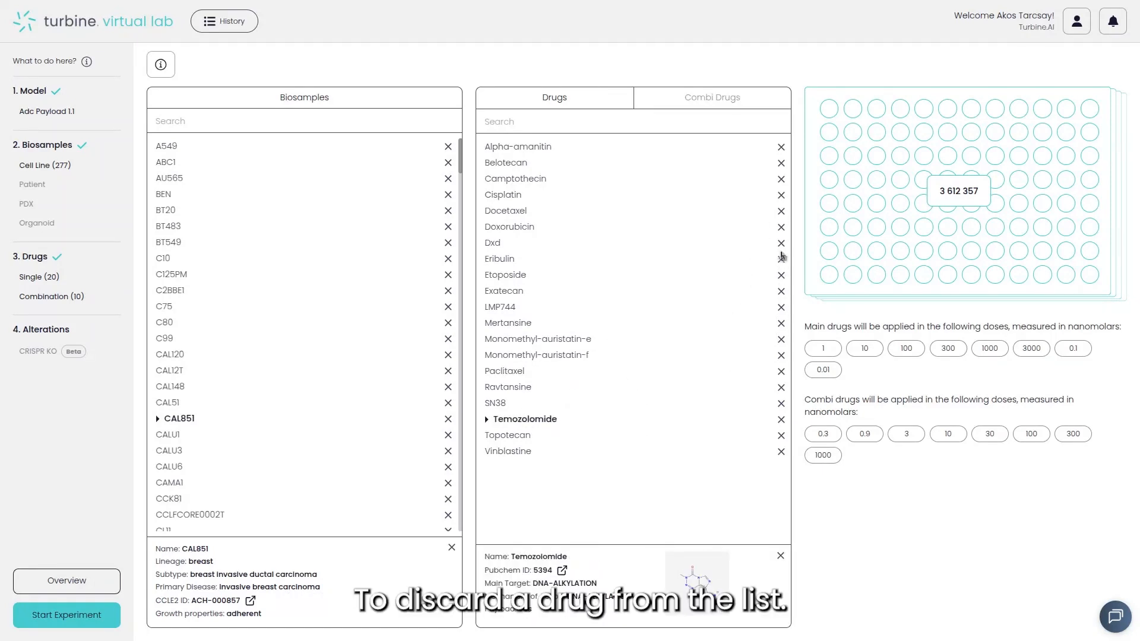
# Step: Remove Cisplatin and Doxorubicin from the main drugs and show the list of combination drugs
pyautogui.click(781, 196)
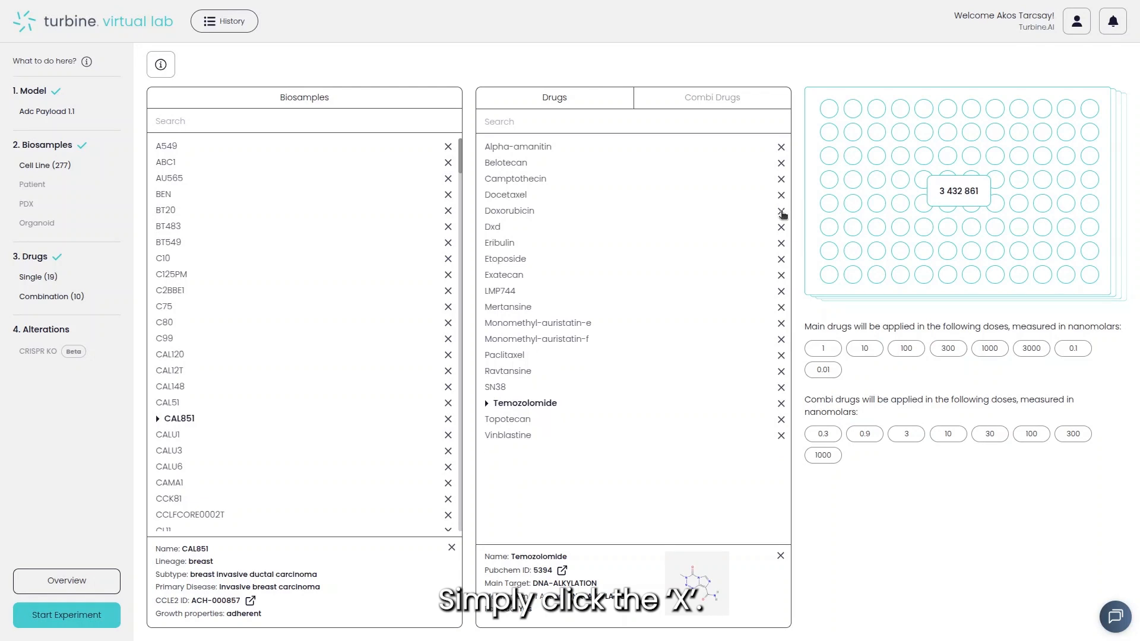
pyautogui.click(781, 212)
pyautogui.click(722, 104)
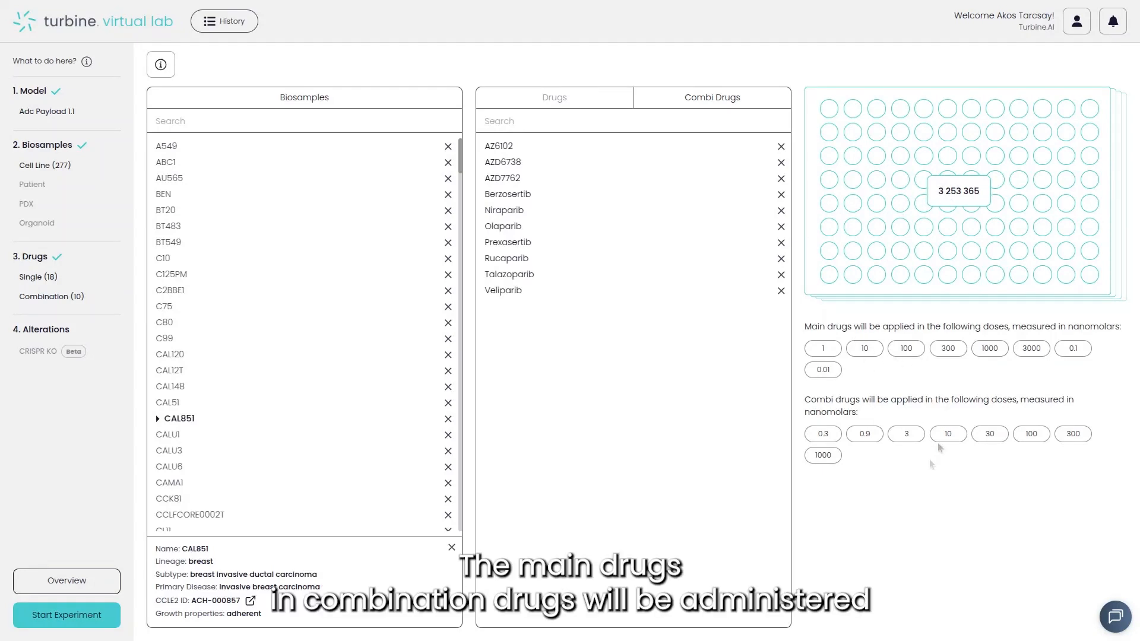
# Step: Rename the experiment as "Adc Payload 1.1 - 2025-10-22 - Payload combination" and start it with the current settings
pyautogui.click(90, 615)
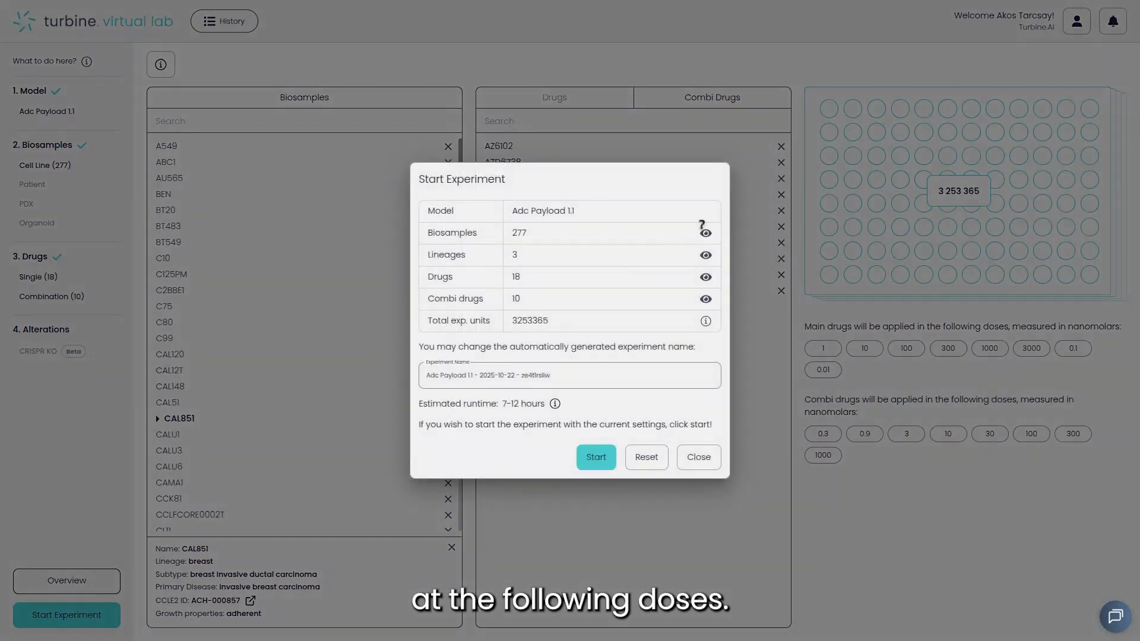
pyautogui.moveTo(705, 254)
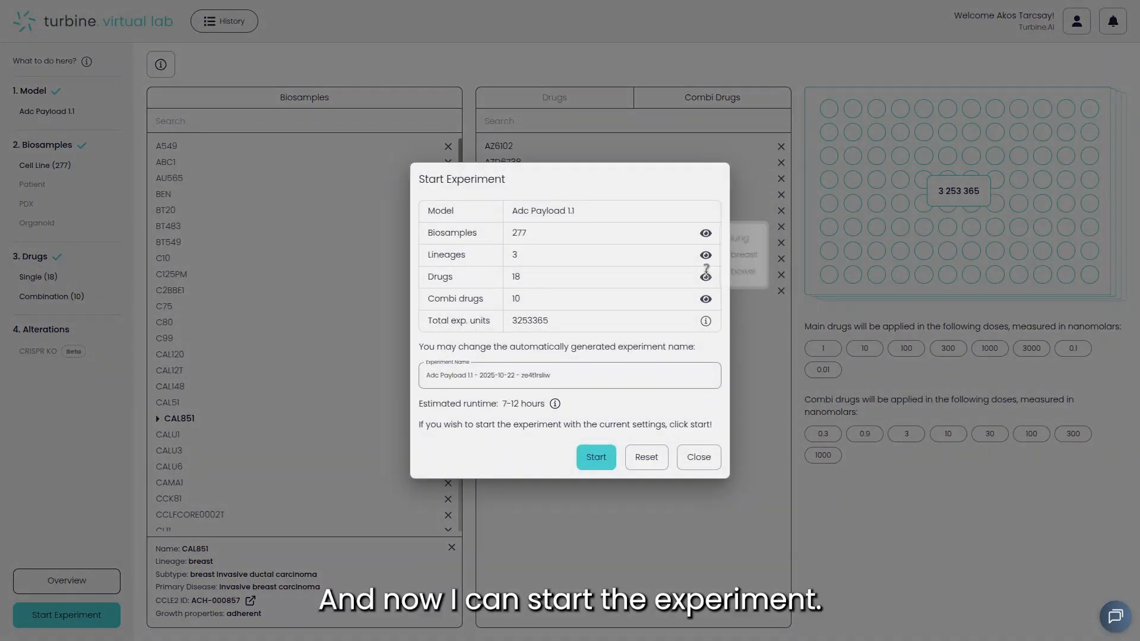
pyautogui.moveTo(707, 294)
pyautogui.click(580, 377)
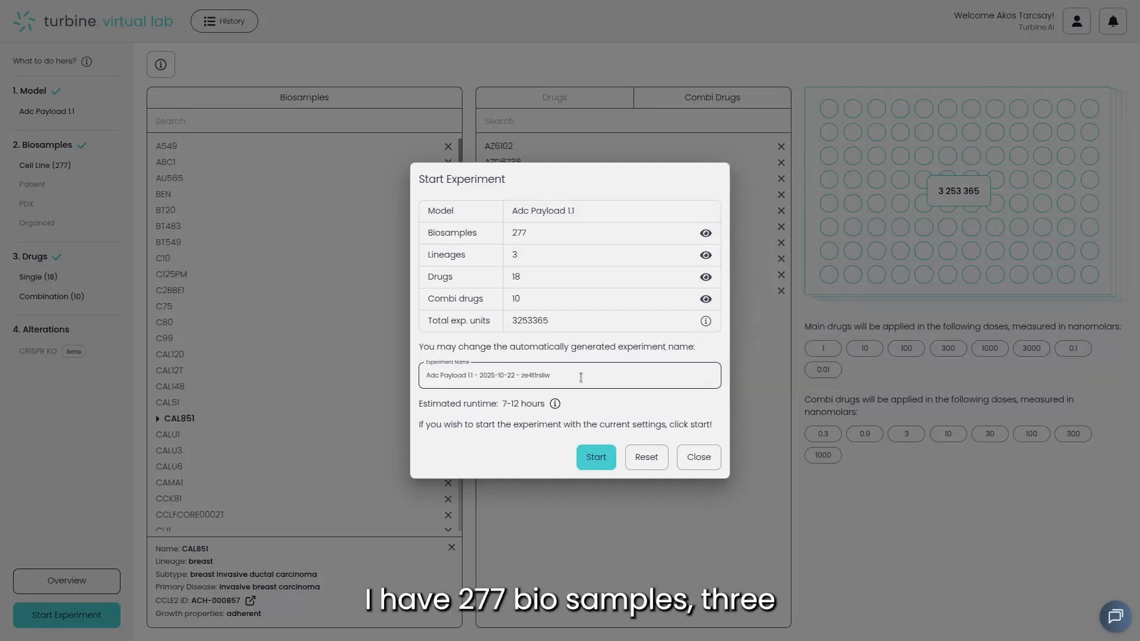
pyautogui.press('BackSpace')
pyautogui.press('BackSpace')
pyautogui.press('BackSpace')
pyautogui.press('BackSpace')
pyautogui.press('BackSpace')
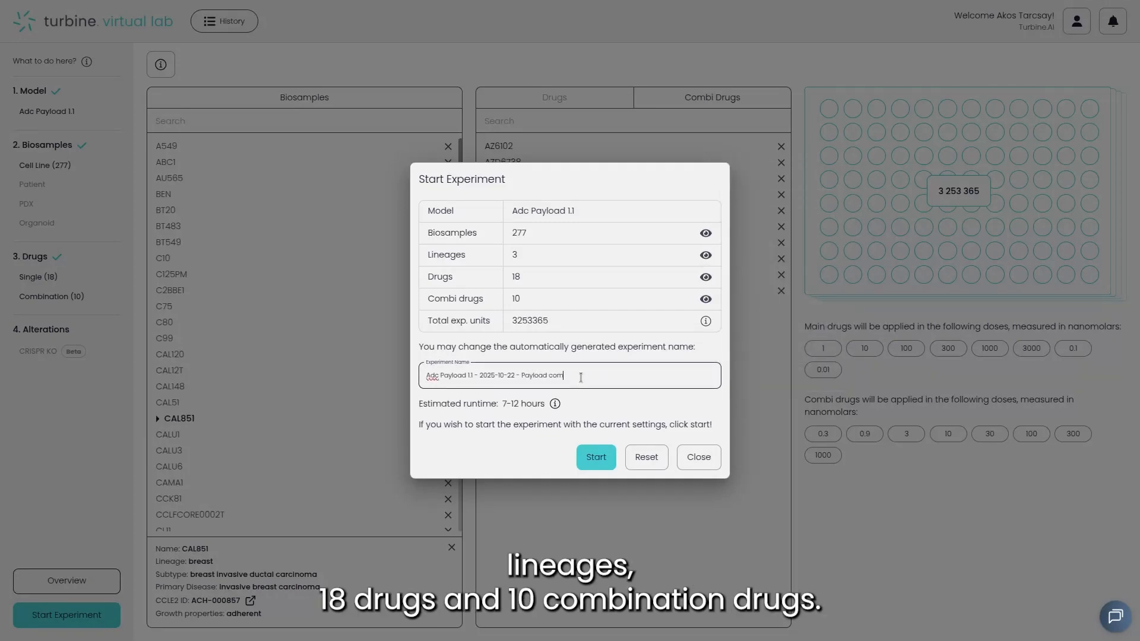
pyautogui.write('tion')
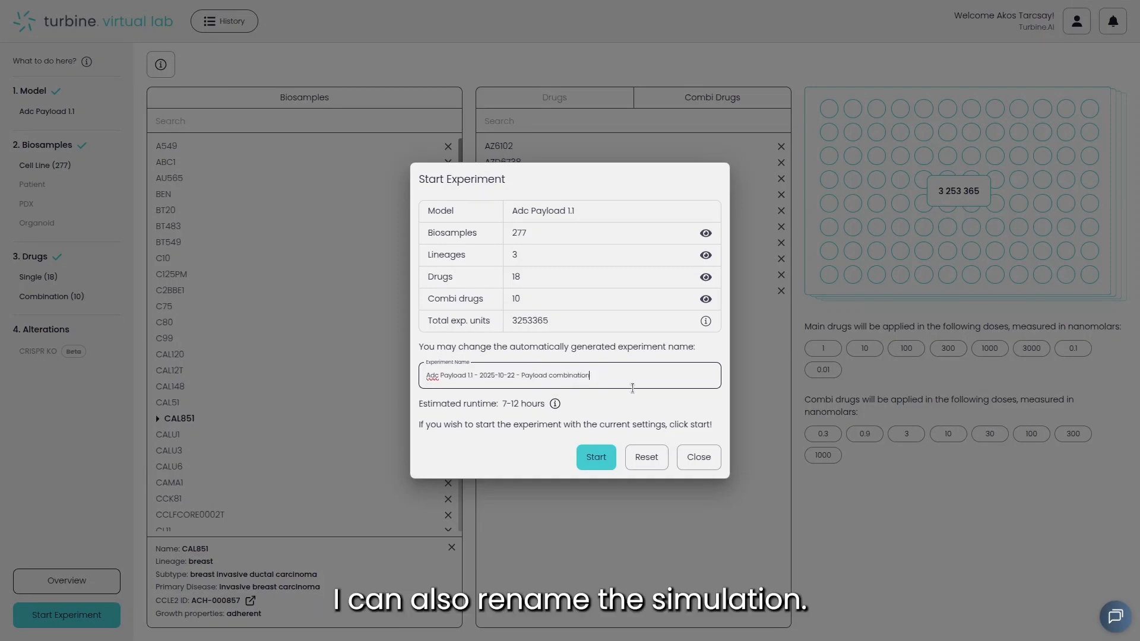
pyautogui.click(600, 459)
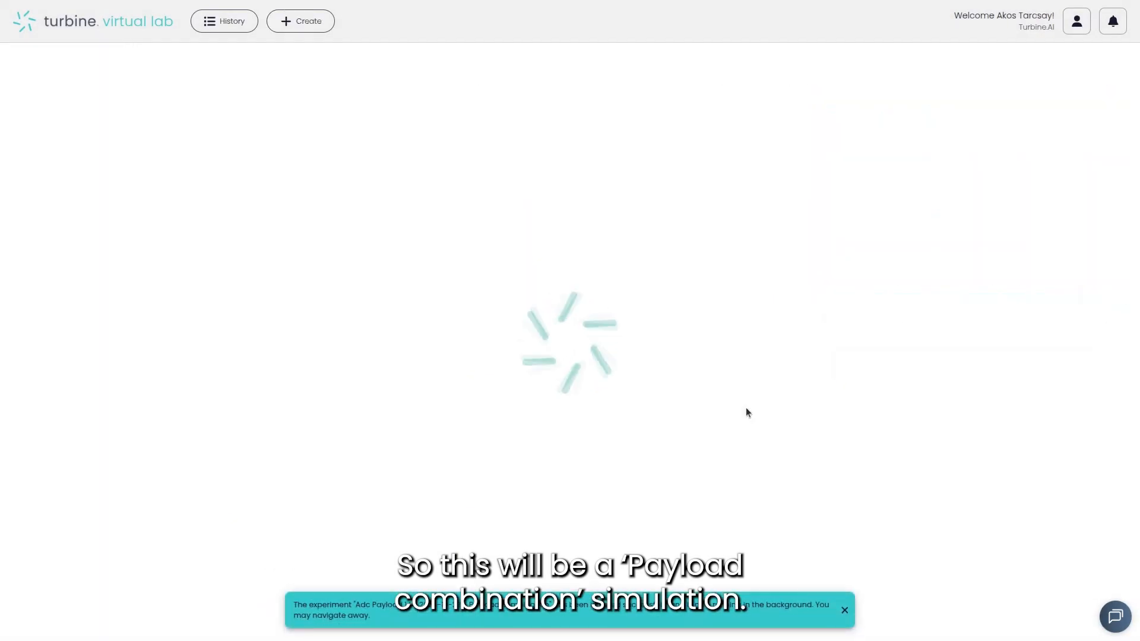